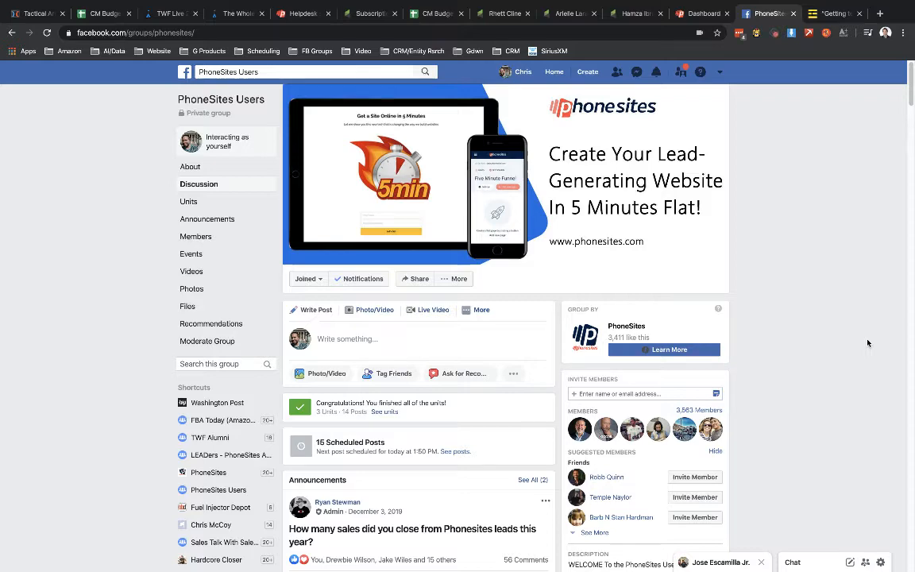
- Start a new website from the Websites dashboard, reaching the blank-or-directory choice
left_click(700, 7)
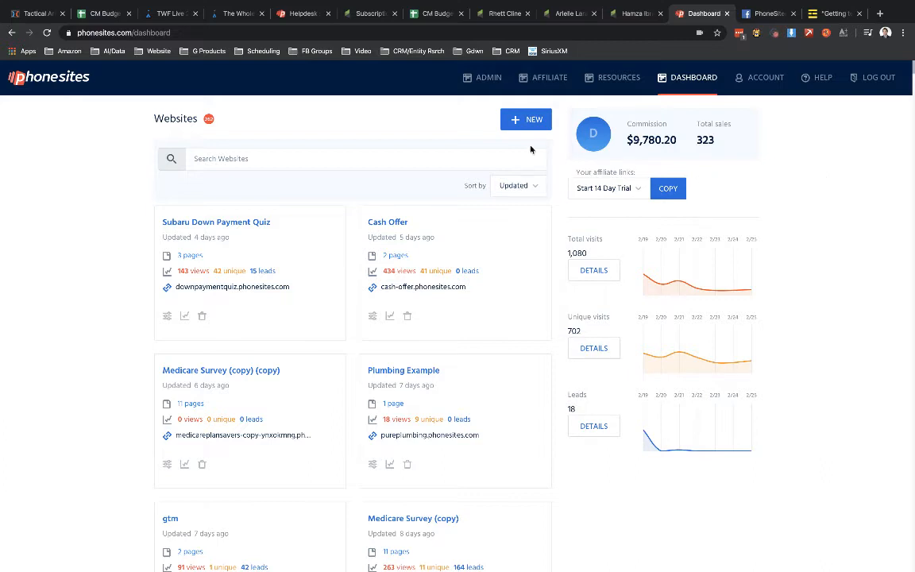
left_click(517, 122)
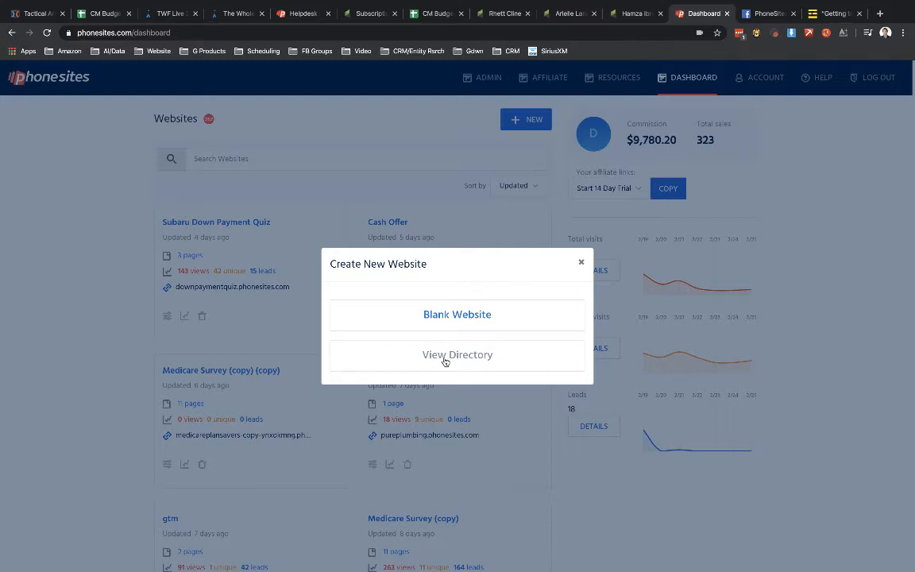
- Search the template directory for 'contractor' then 'real estate', then clear the search
left_click(445, 361)
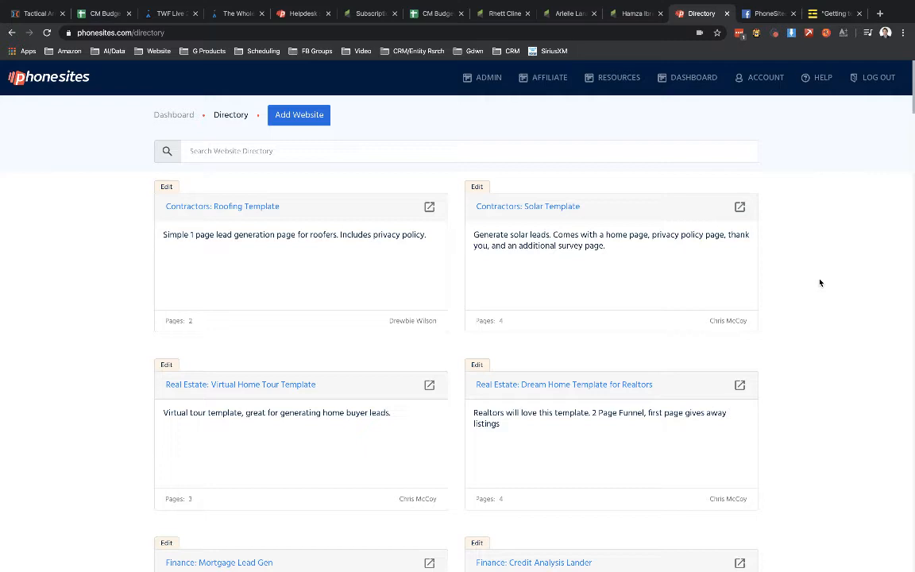
left_click(238, 150)
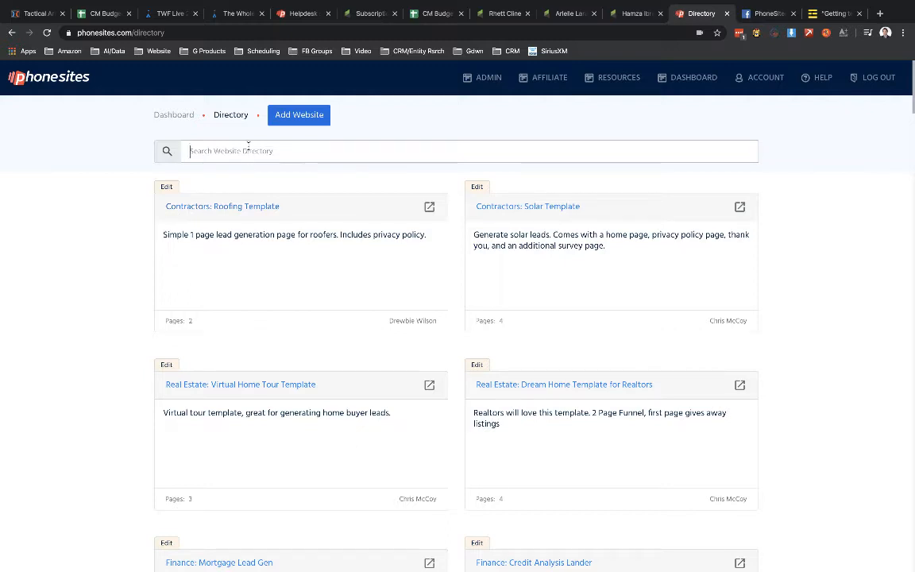
type("contractor")
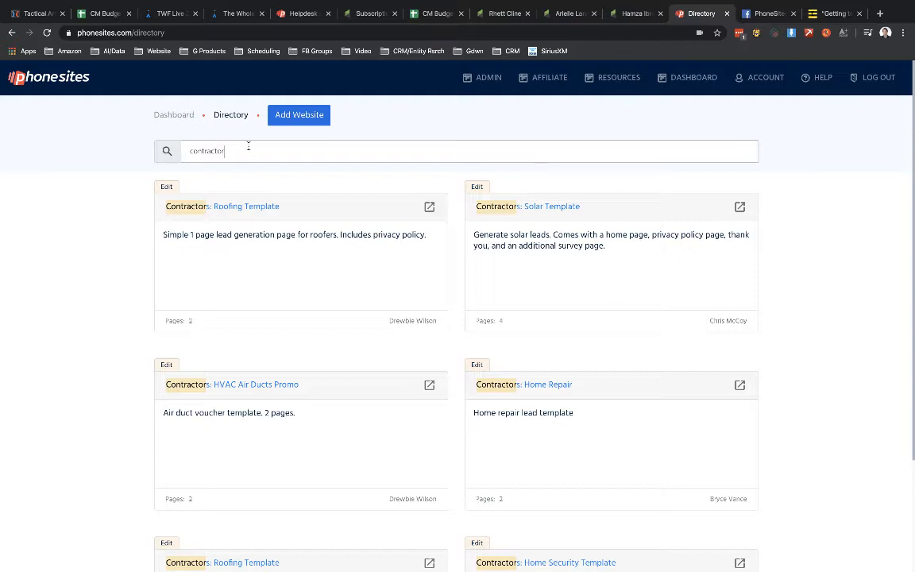
scroll(782, 302, "down", 4)
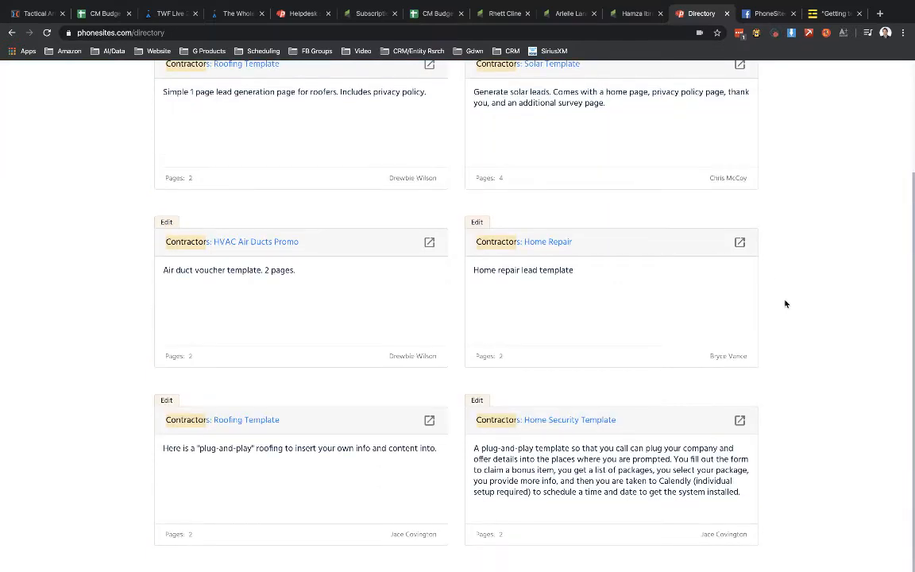
scroll(784, 303, "up", 3)
scroll(763, 350, "down", 4)
scroll(763, 373, "up", 4)
left_click_drag(257, 150, 145, 151)
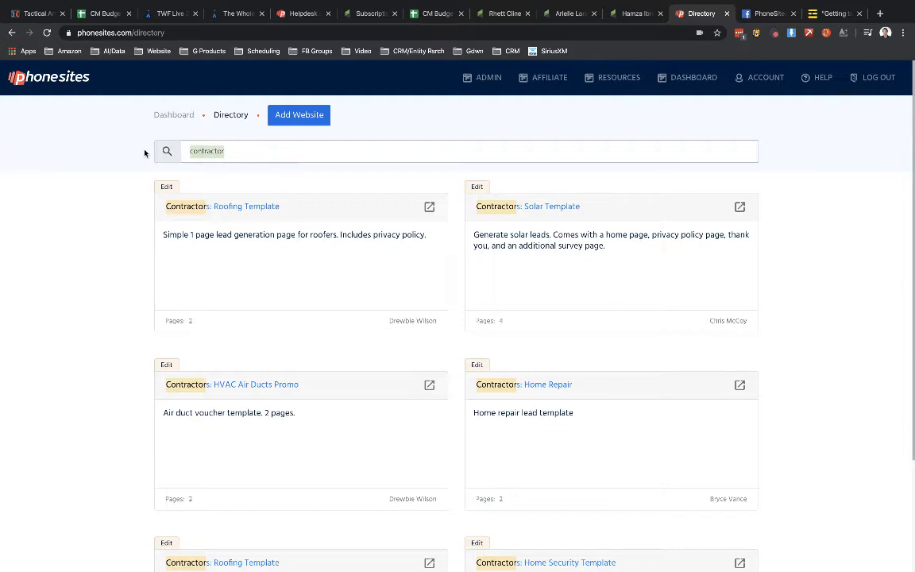
type("real estate")
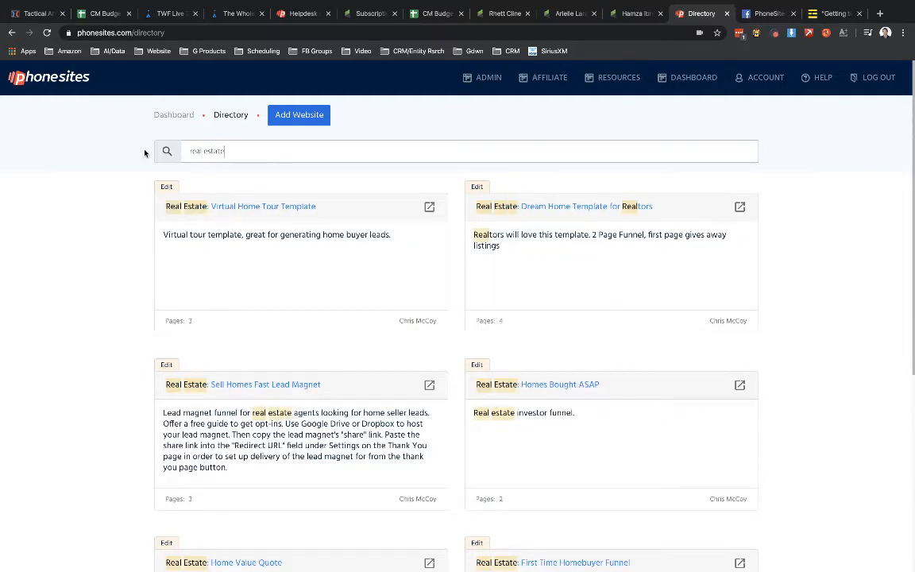
scroll(691, 251, "down", 3)
scroll(690, 258, "down", 1)
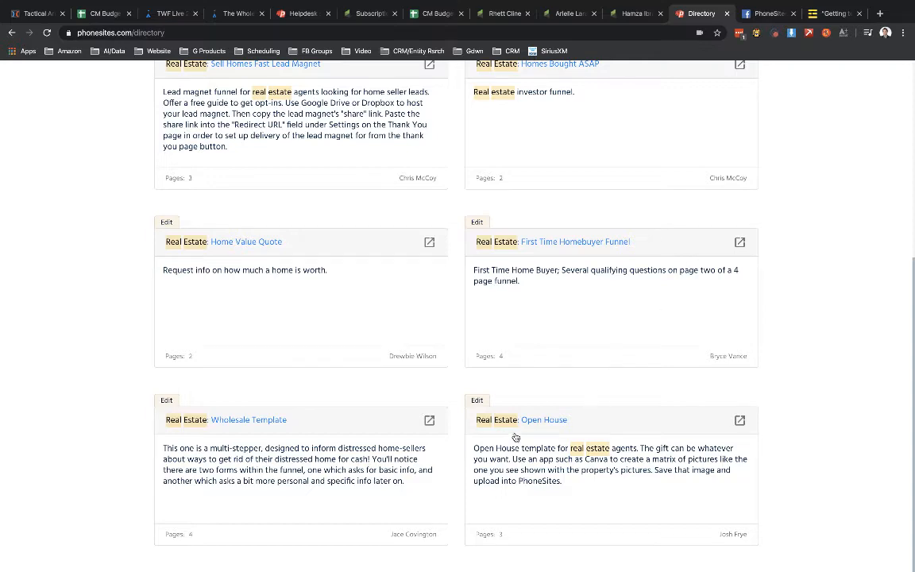
scroll(641, 345, "up", 4)
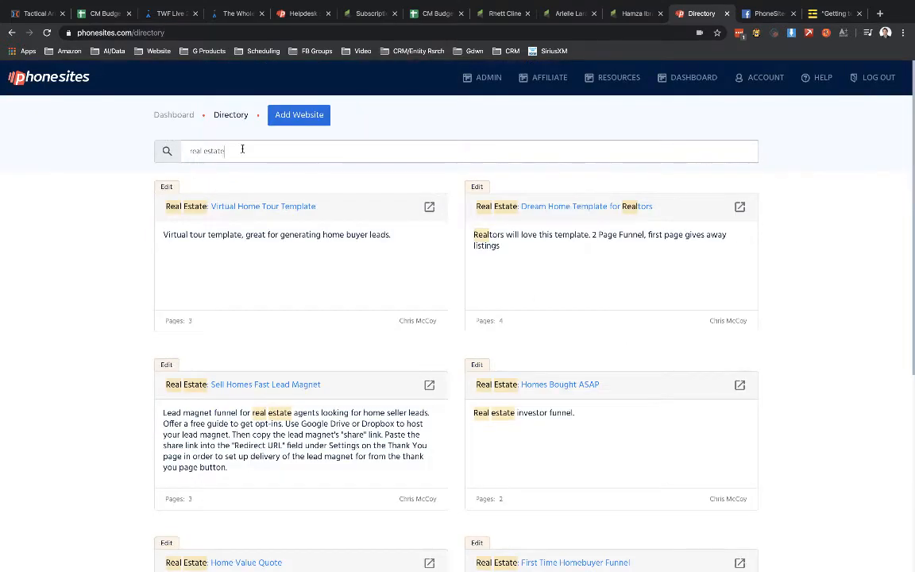
left_click_drag(241, 150, 114, 151)
key("BackSpace")
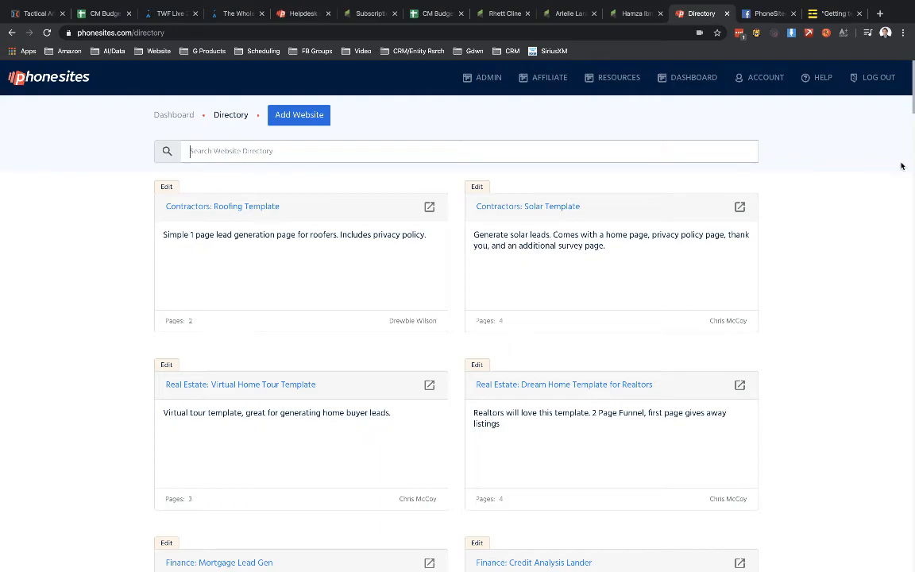
scroll(913, 179, "down", 5)
mouse_move(913, 180)
left_mouse_down()
mouse_move(893, 321)
mouse_move(882, 535)
mouse_move(889, 87)
left_mouse_up()
type("fit")
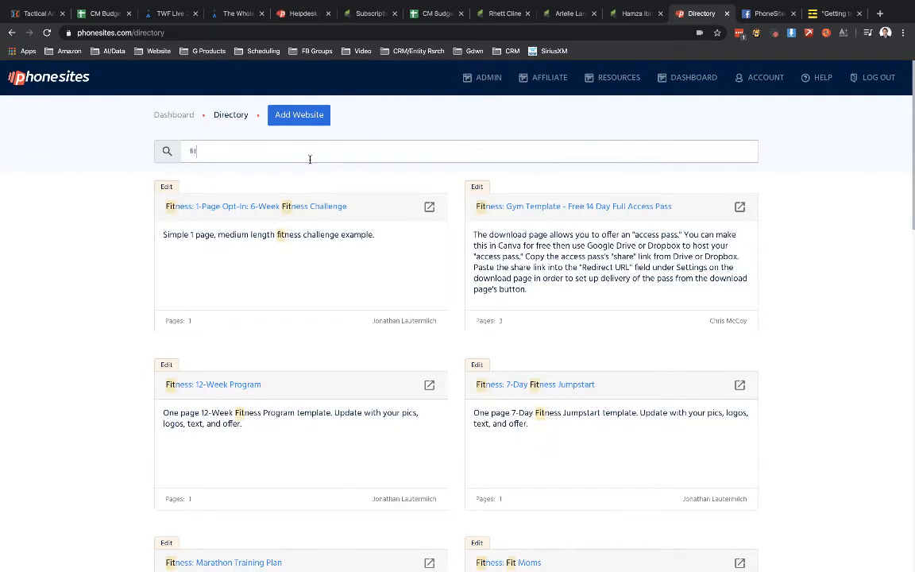
type("ness")
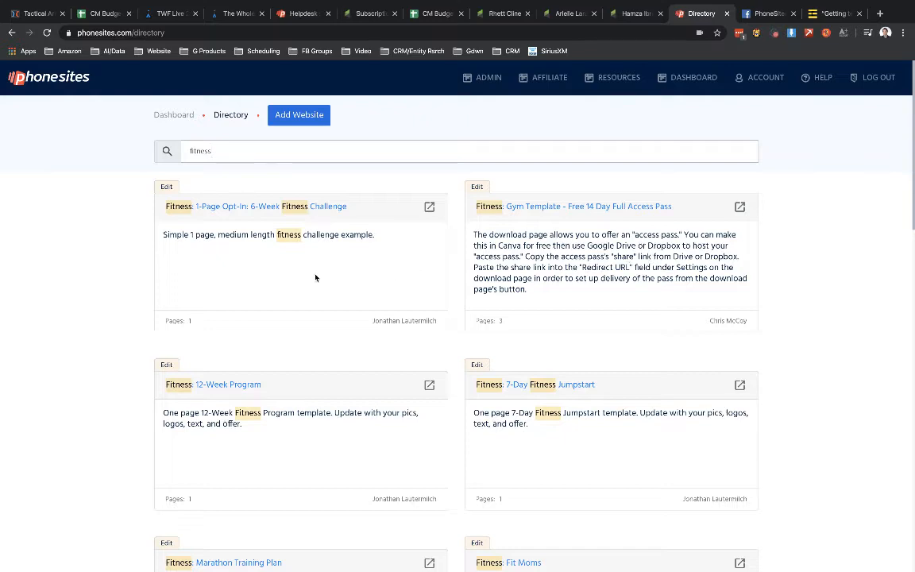
- Bring up the 6-Week Fitness Challenge install options, cancel once, then reopen them
left_click(252, 207)
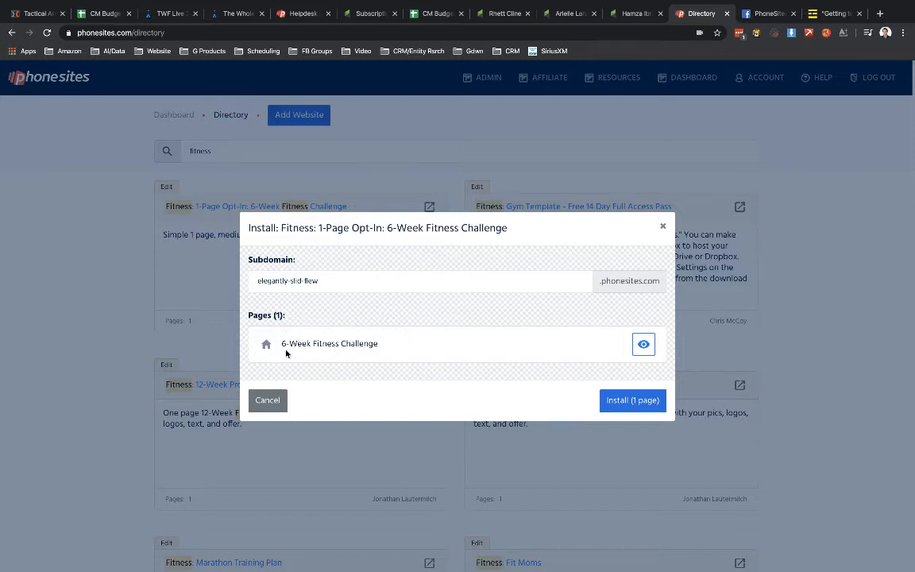
left_click(267, 399)
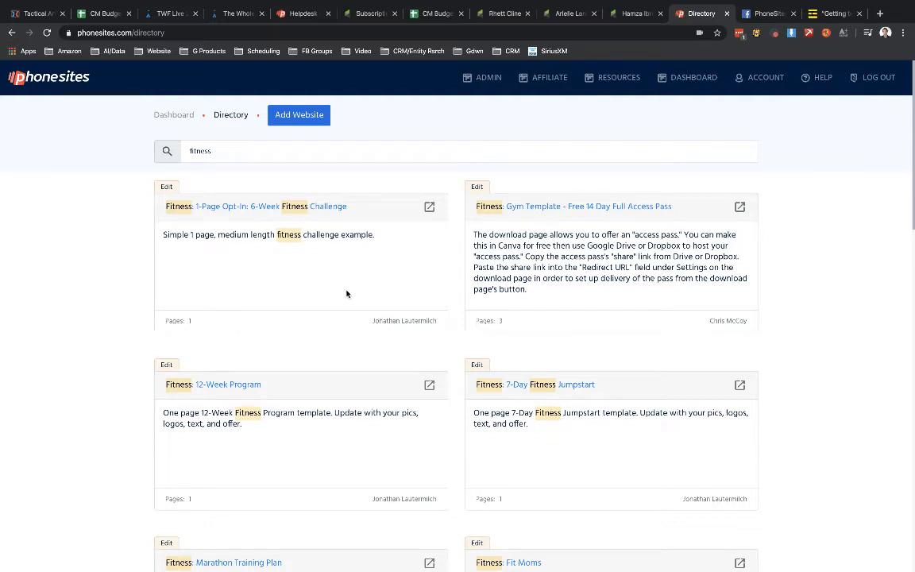
left_click(259, 206)
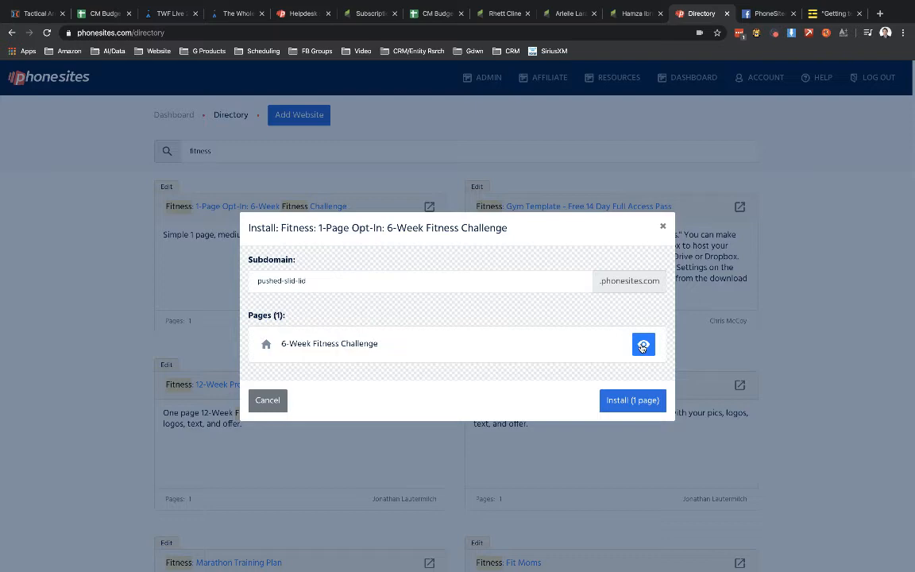
- Preview the 6-Week Fitness Challenge page and return to its install options
left_click(644, 345)
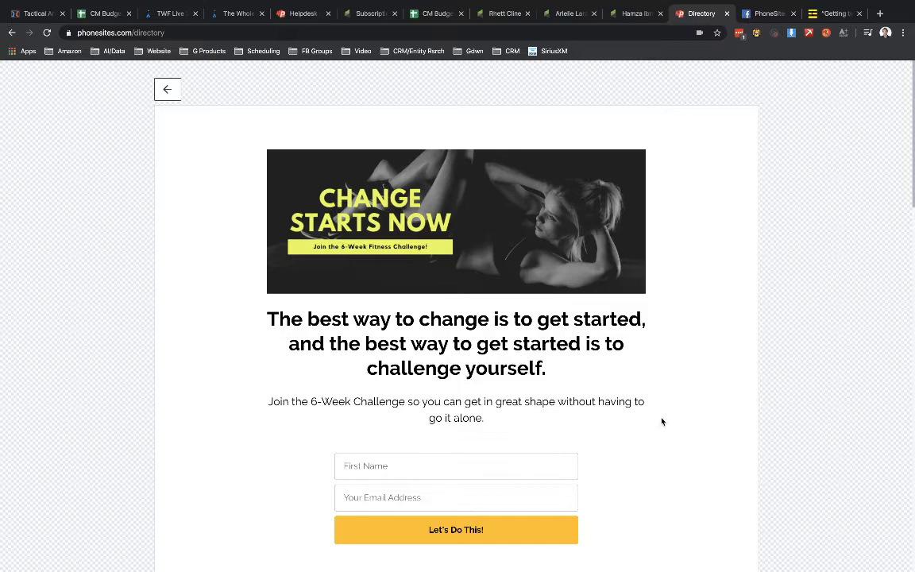
scroll(619, 386, "down", 10)
scroll(619, 386, "down", 3)
scroll(619, 386, "down", 4)
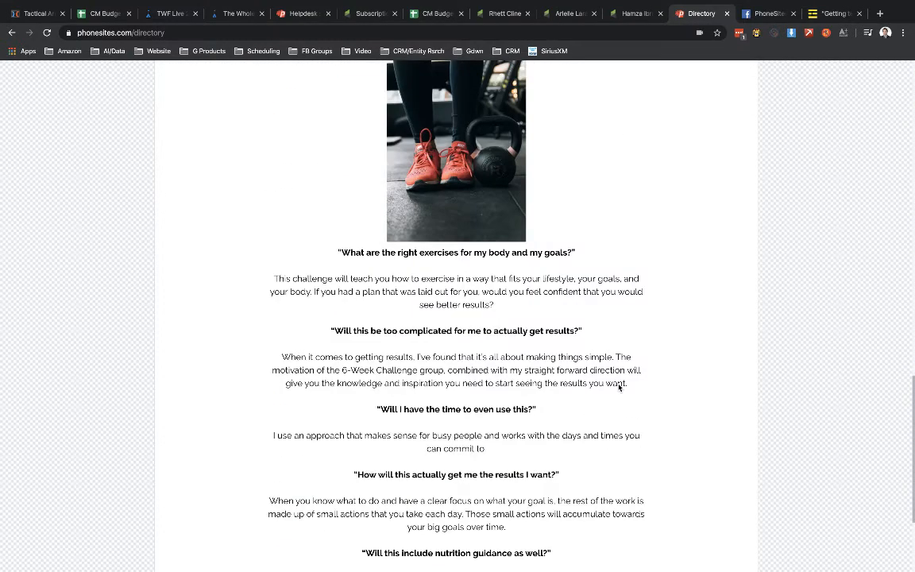
scroll(618, 387, "down", 2)
scroll(619, 388, "up", 10)
scroll(619, 388, "up", 5)
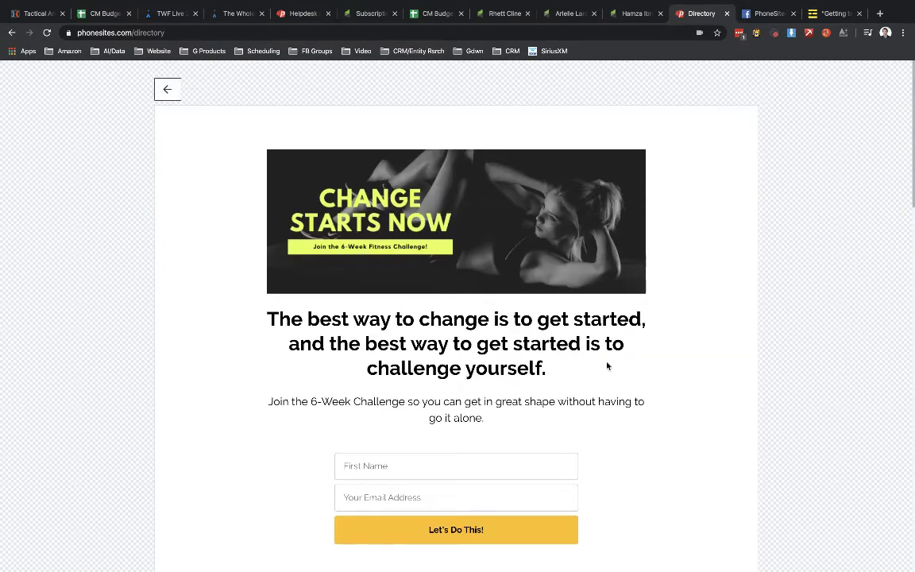
left_click(159, 95)
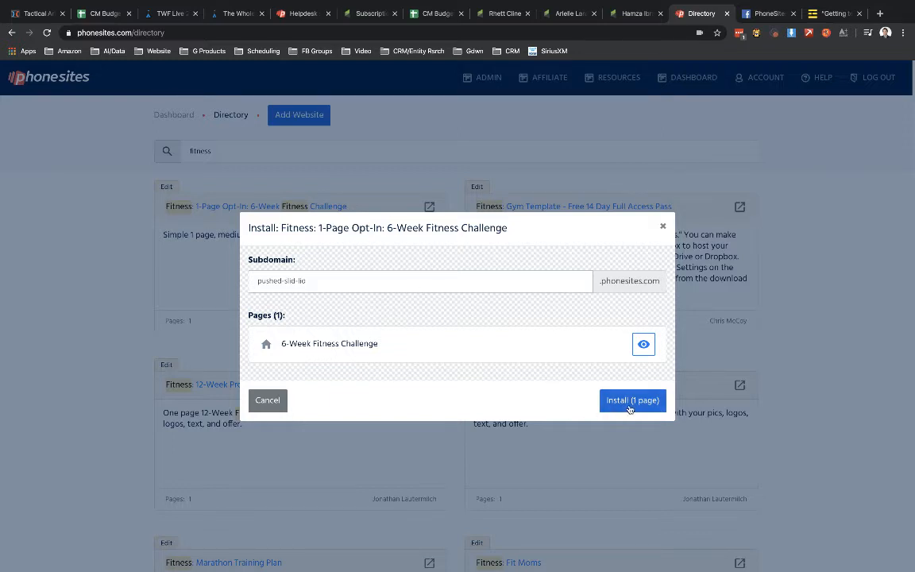
- Close the Fitness Challenge install dialog and preview the Gym Template's Claim My Full Access Pass page
left_click(664, 229)
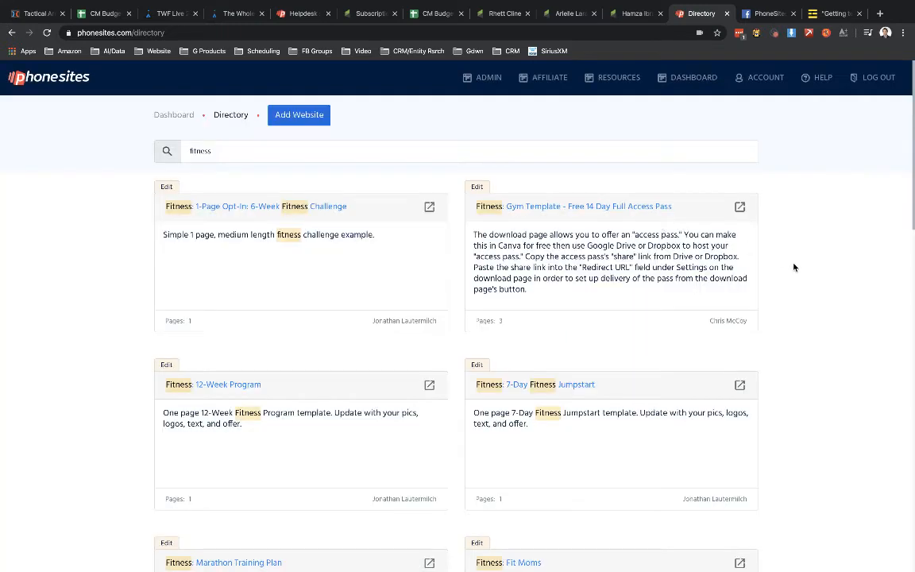
scroll(806, 264, "down", 1)
scroll(806, 265, "down", 3)
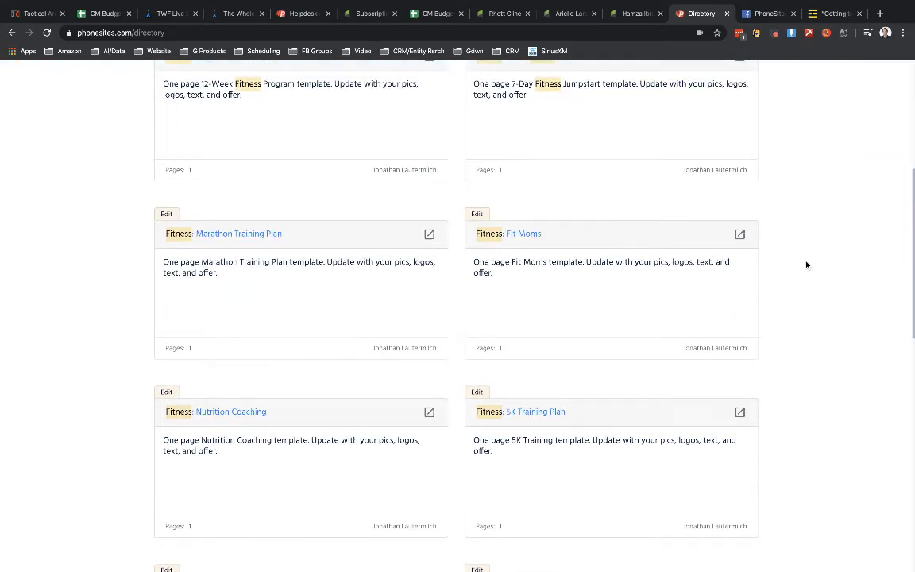
scroll(806, 265, "down", 6)
scroll(807, 264, "down", 2)
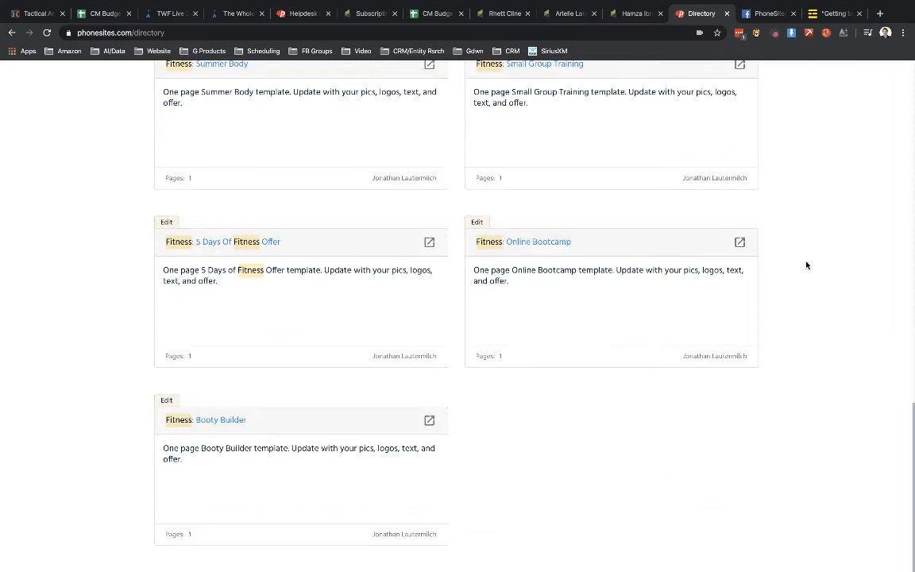
scroll(806, 264, "up", 10)
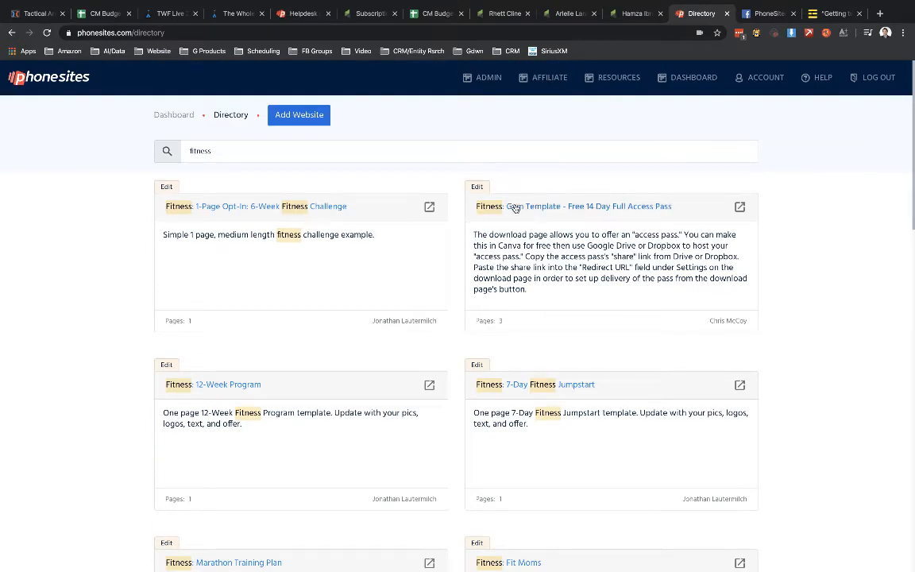
left_click(740, 208)
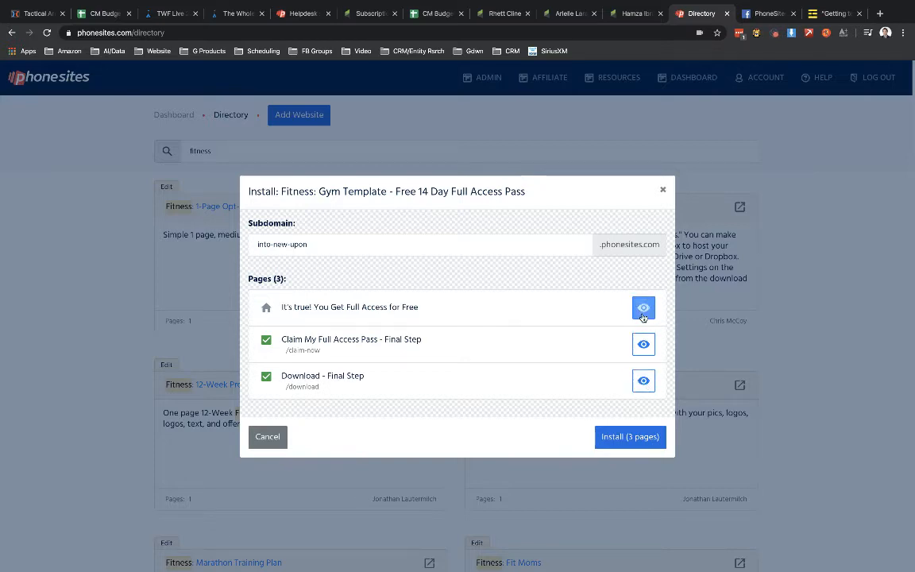
left_click(643, 343)
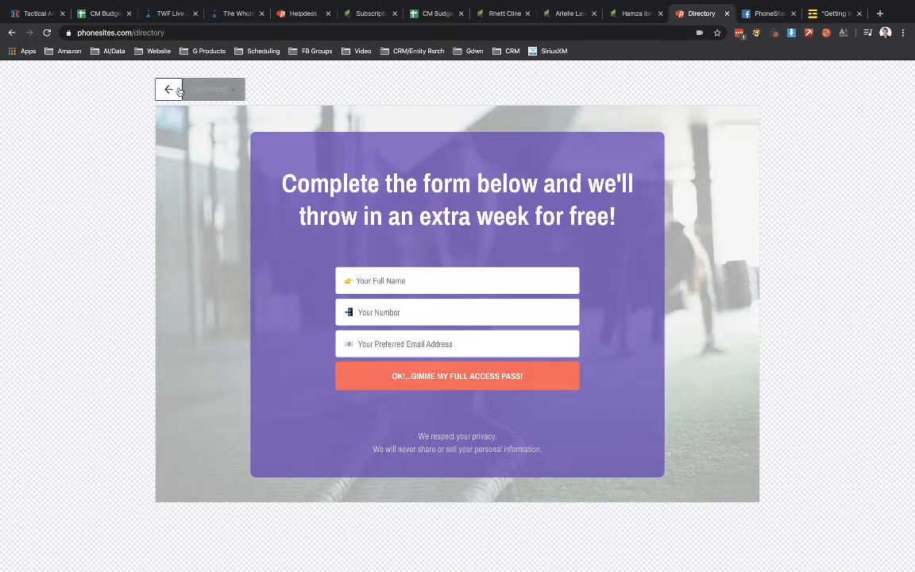
- Preview the Download - Final Step and It's true! You Get Full Access for Free pages, then return to install
left_click(236, 94)
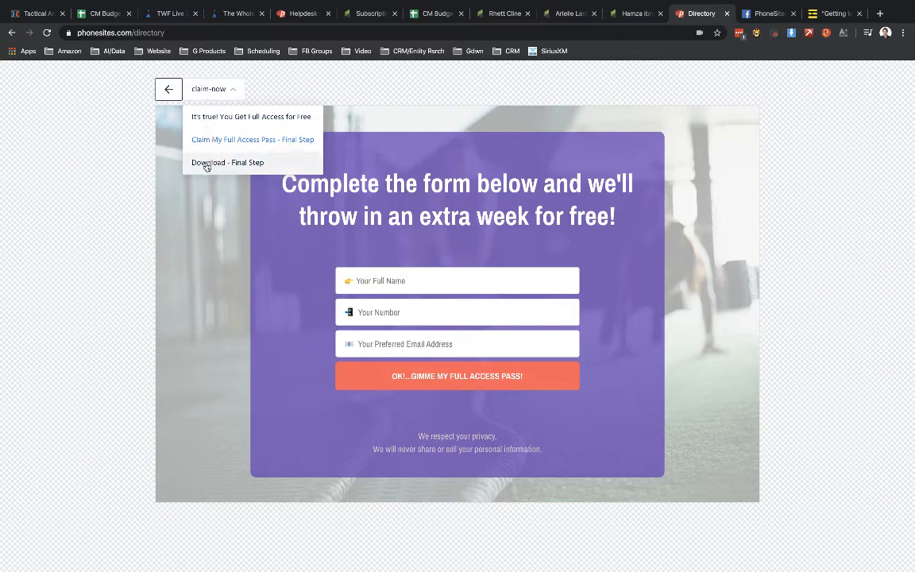
left_click(207, 165)
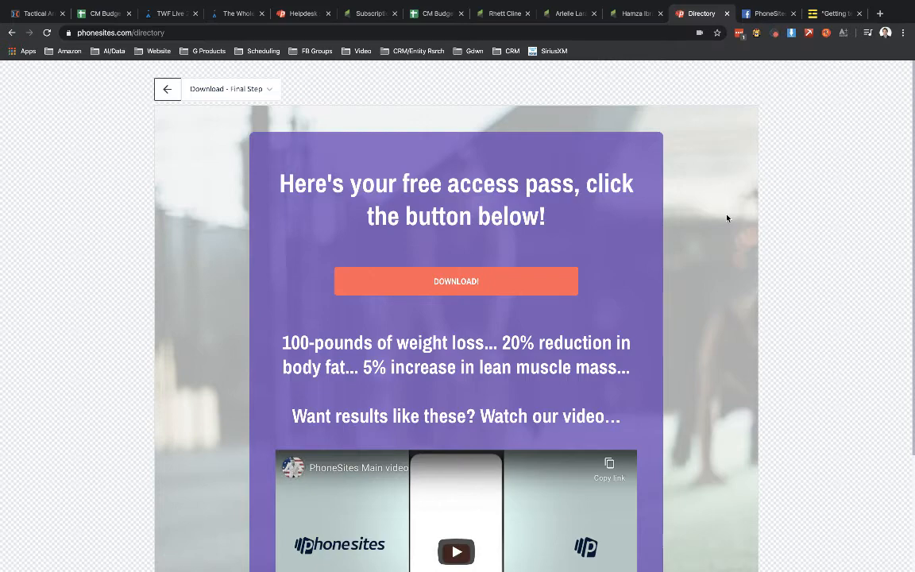
scroll(727, 217, "down", 2)
scroll(727, 216, "up", 2)
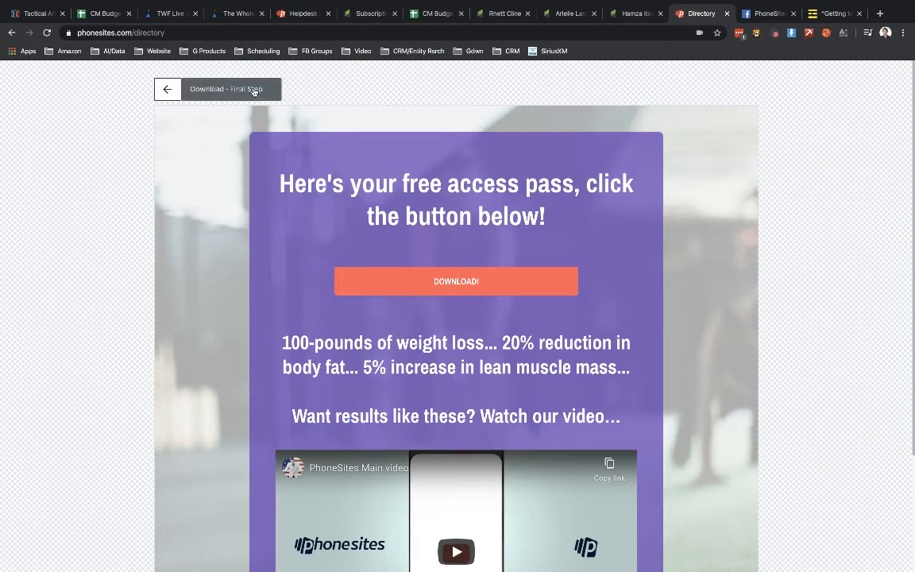
left_click(255, 91)
left_click(250, 119)
scroll(553, 300, "down", 1)
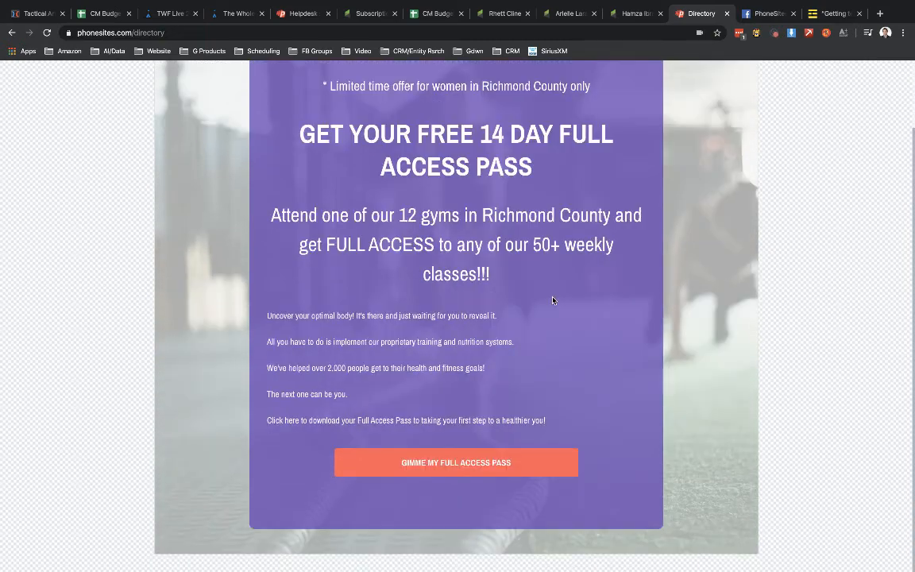
scroll(553, 300, "up", 1)
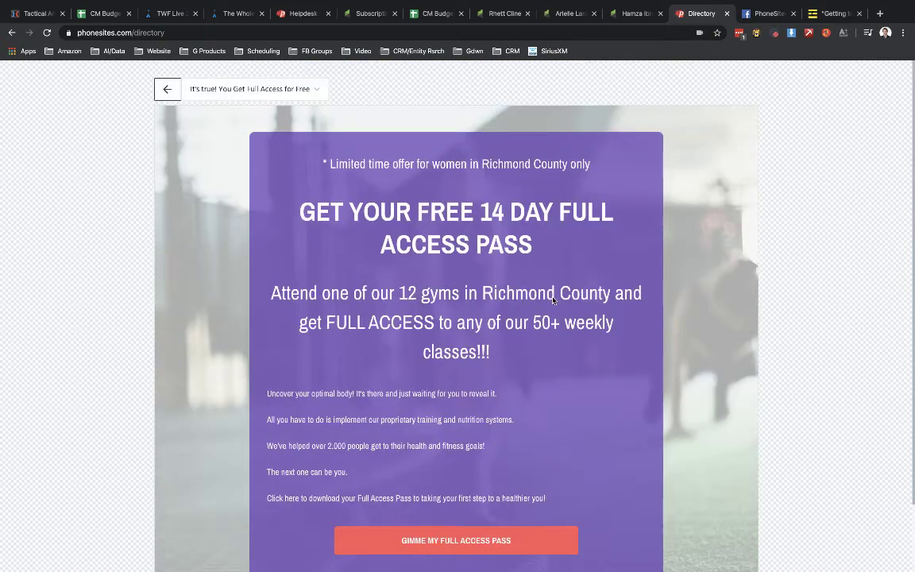
left_click(165, 91)
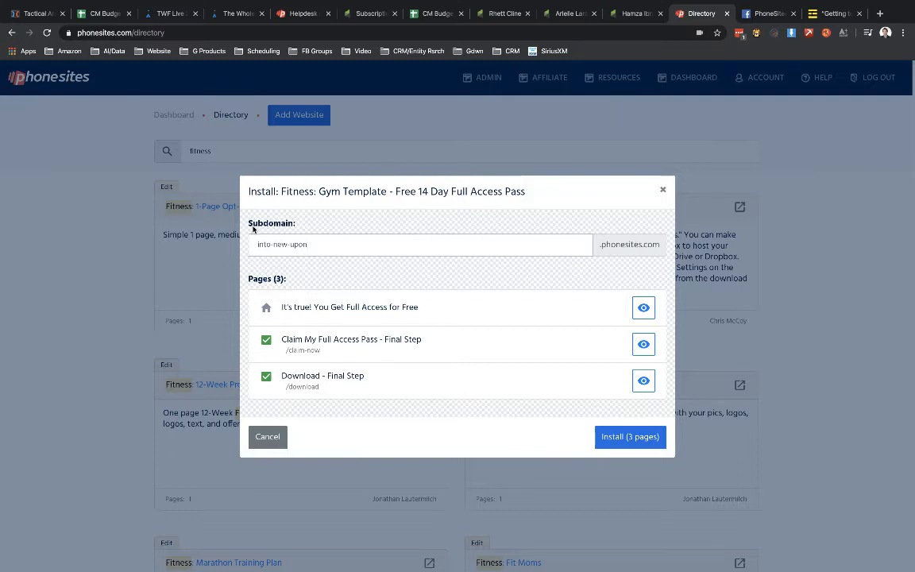
- Set the subdomain to 14dayfitness and install the three-page Gym Template
left_click(323, 245)
left_click_drag(325, 245, 256, 245)
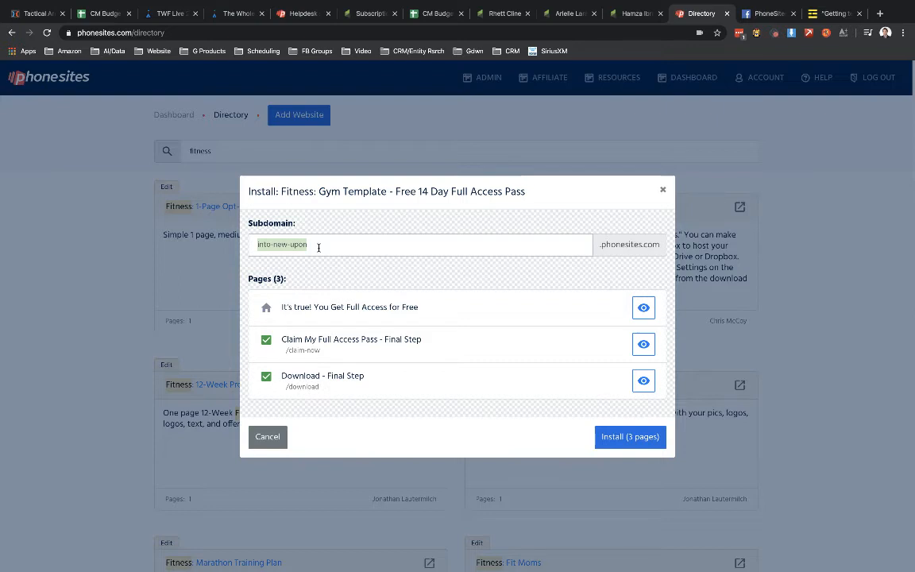
type("14")
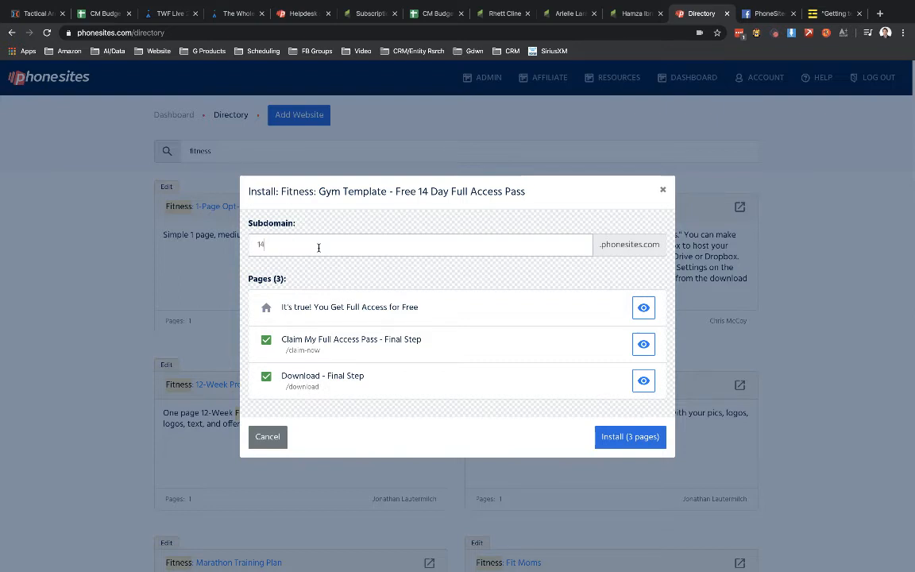
type("dayfitnes")
type("s")
left_click(634, 437)
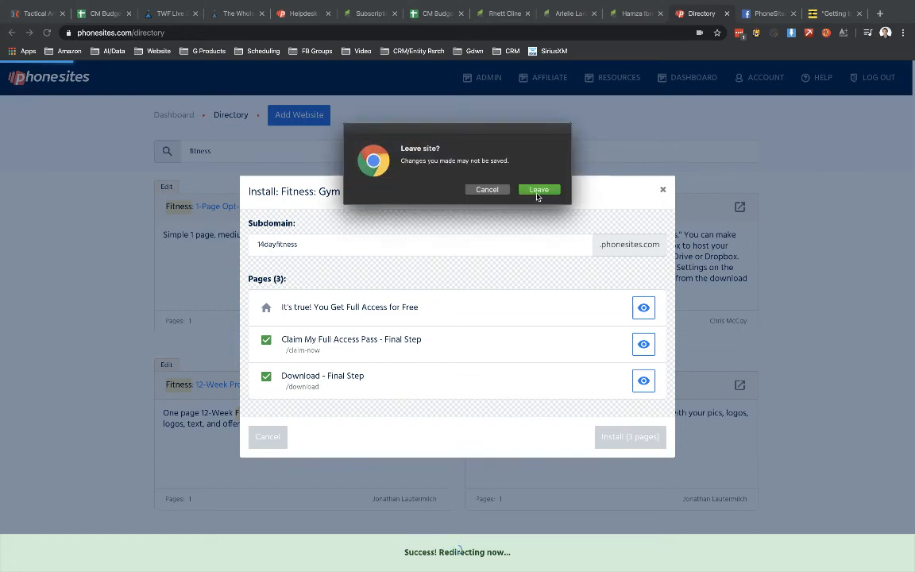
- Leave for the new site and edit its home page, It's true! You Get Full Access for Free
left_click(538, 193)
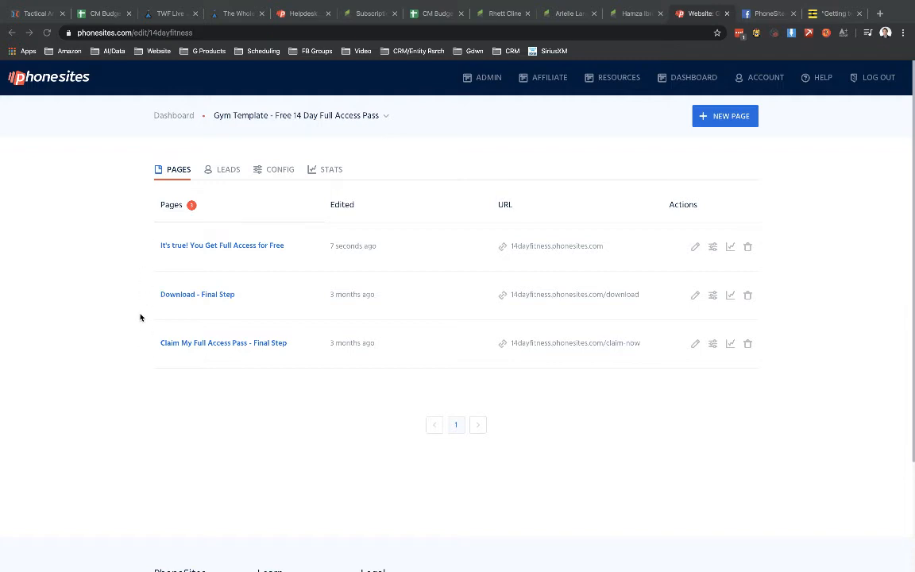
left_click(190, 245)
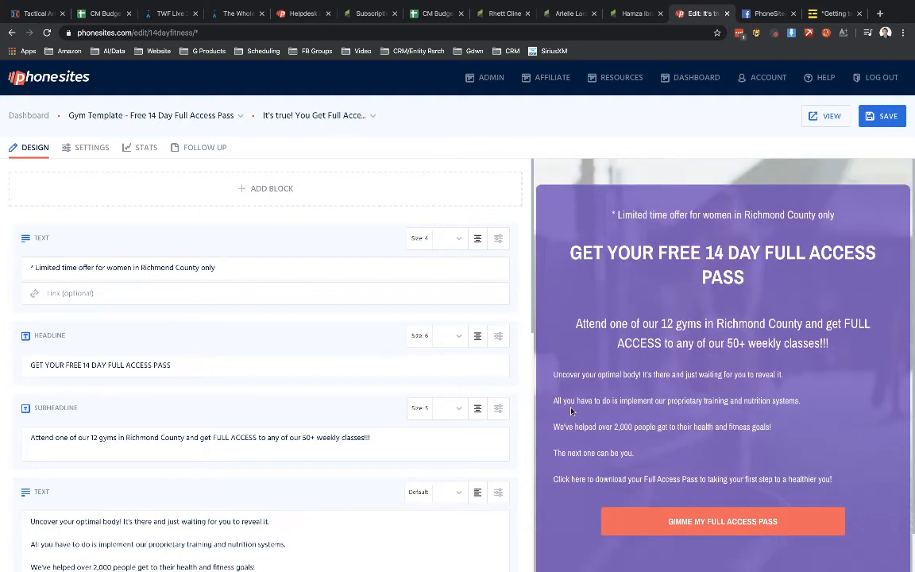
- Look over the design blocks, then show the page settings with background, font, title and redirect
left_click_drag(36, 268, 204, 268)
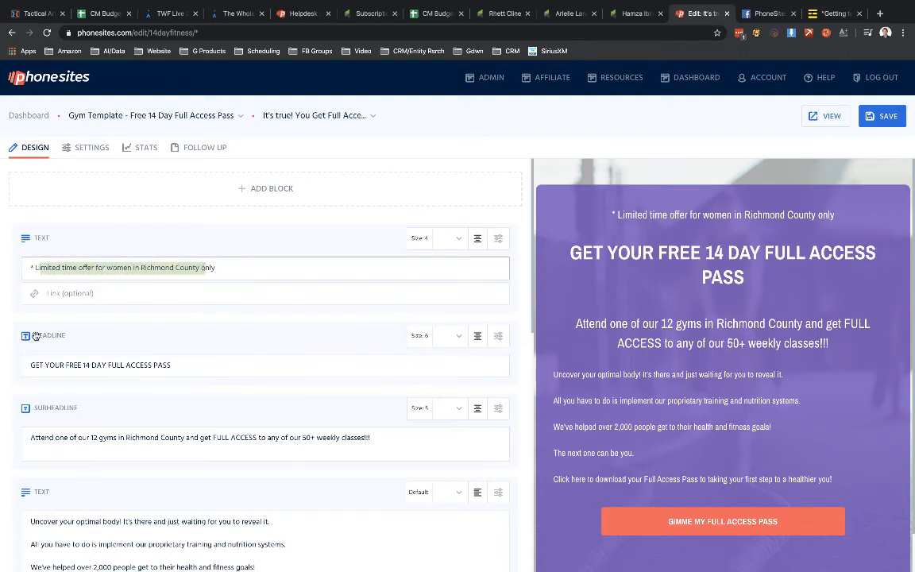
scroll(115, 394, "down", 2)
scroll(89, 405, "down", 3)
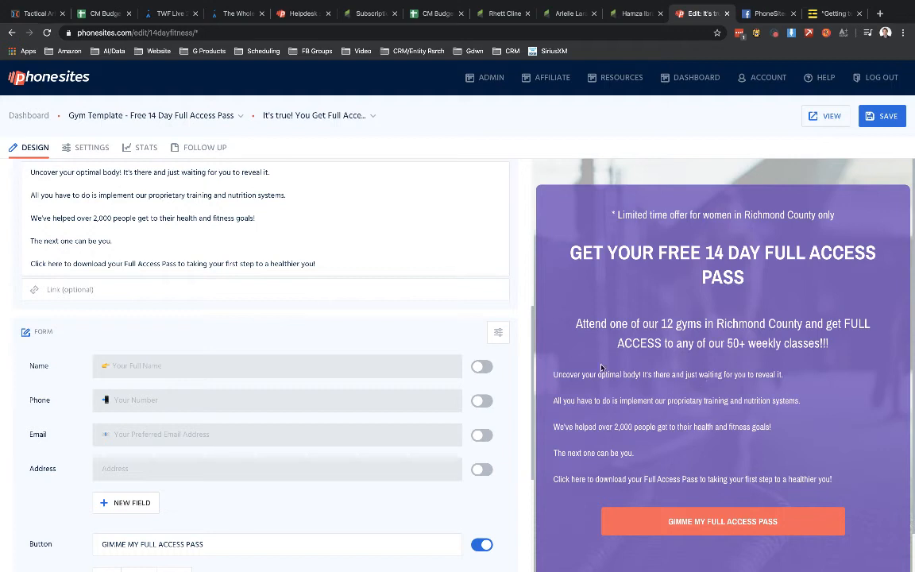
scroll(369, 331, "down", 3)
scroll(262, 263, "up", 10)
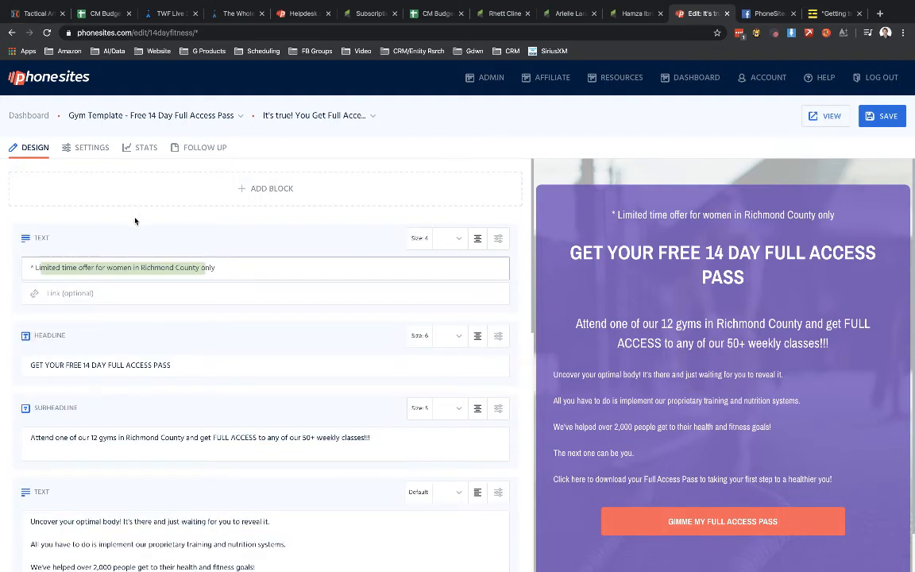
left_click(92, 147)
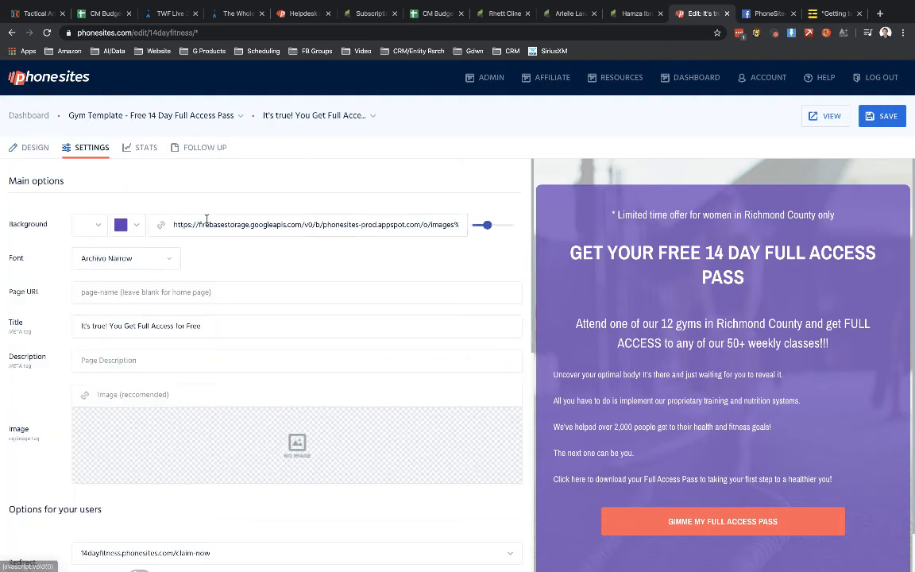
- Peek at the background image gallery, then return to the Gym Template site's pages list
left_click(160, 225)
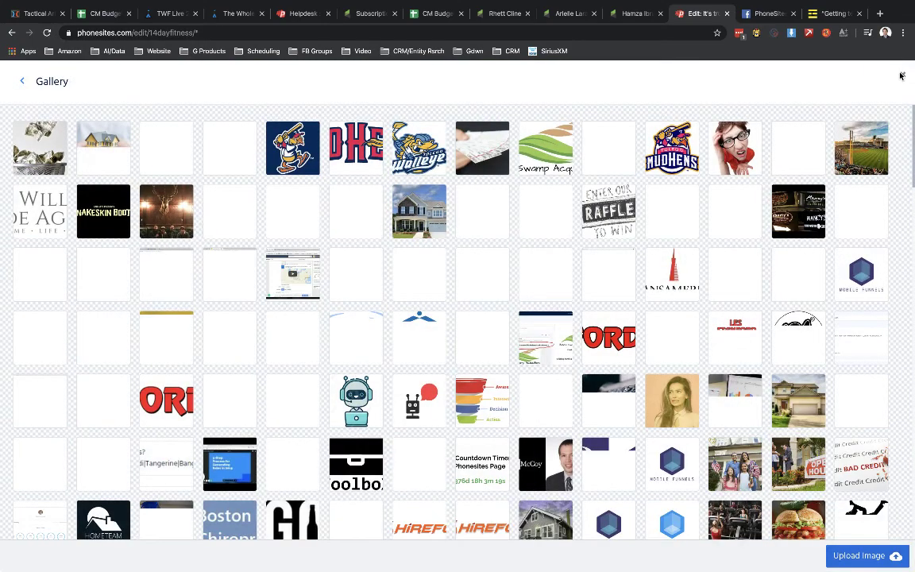
left_click(902, 75)
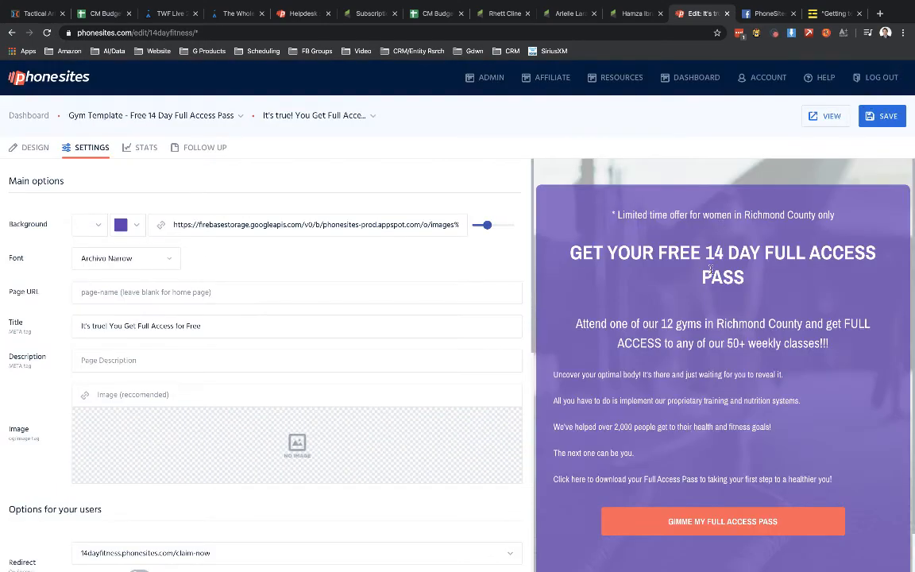
scroll(710, 270, "down", 1)
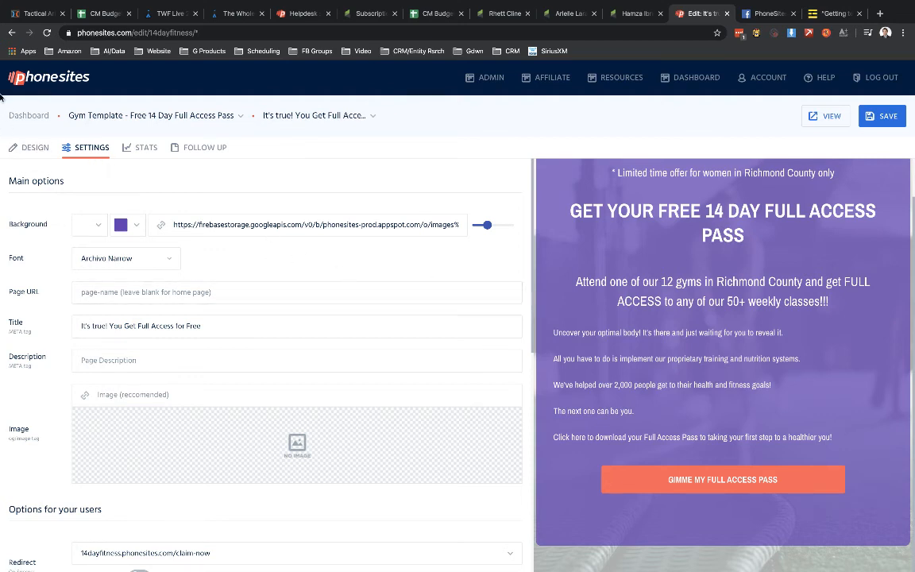
left_click(85, 117)
left_click(85, 117)
left_click(83, 135)
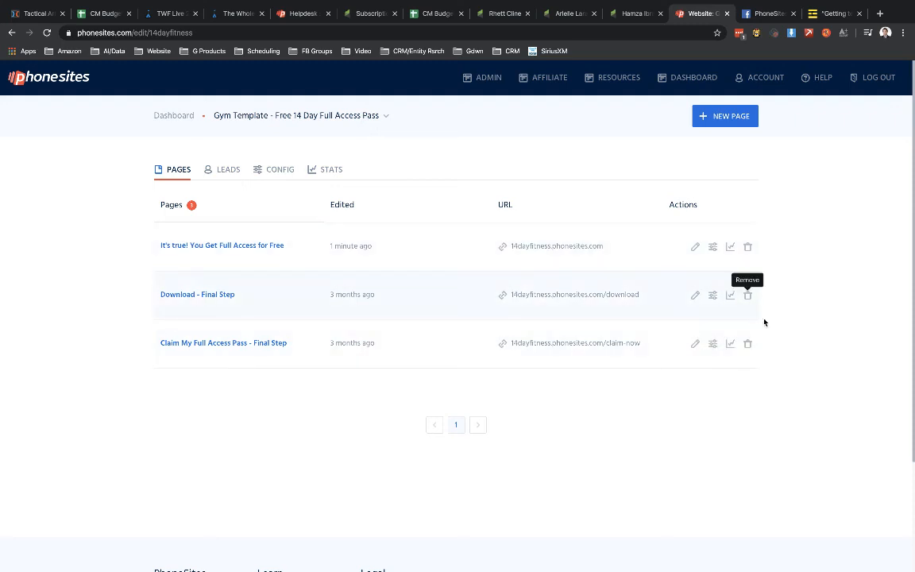
- Review the site config showing subdomain 14dayfitness, then return to the all-websites dashboard
left_click(270, 169)
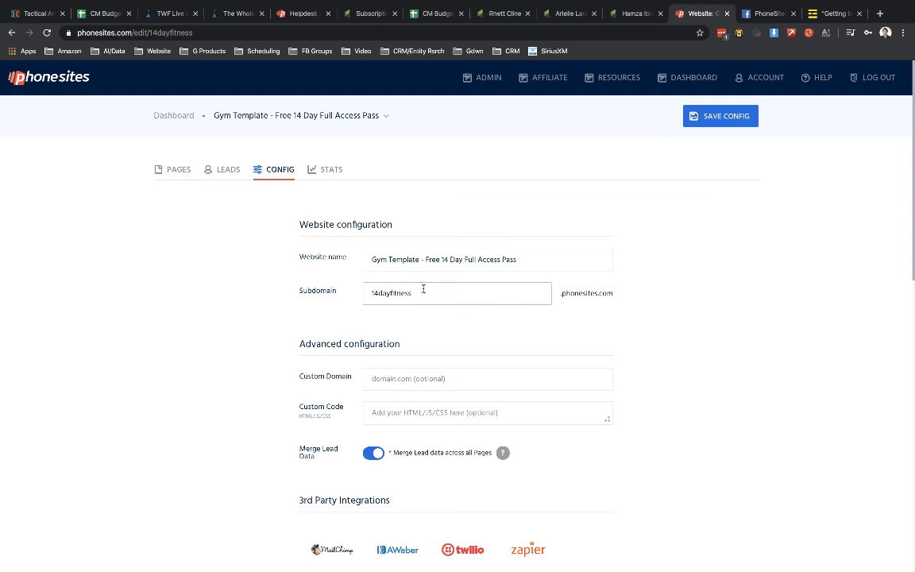
left_click_drag(425, 293, 336, 284)
left_click(692, 80)
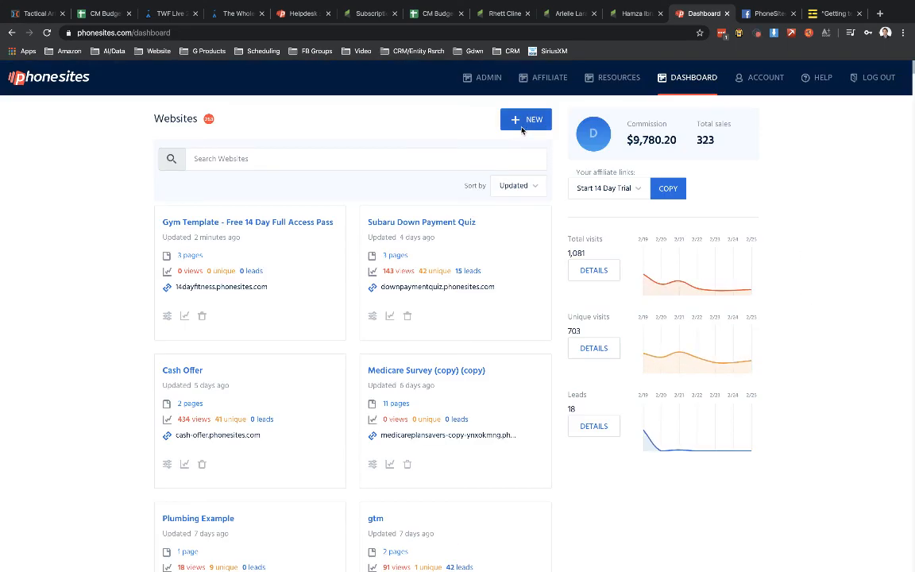
- Start a new website from the dashboard, bringing up the blank-or-directory choice
left_click(524, 120)
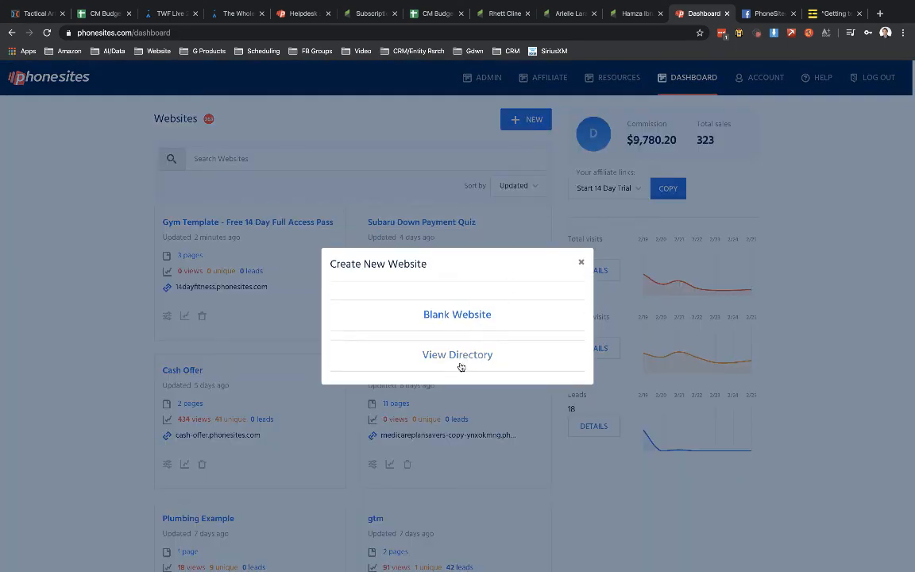